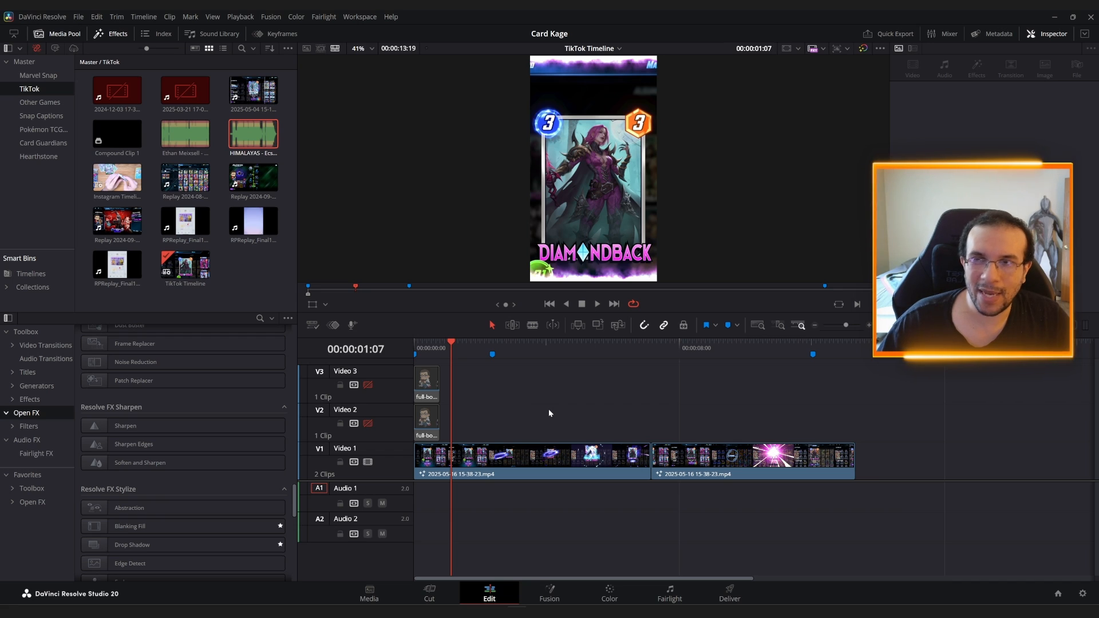
Step: Preview the Angel of Mercy mp3 from the TikTok bin and place it on Audio 1 at the timeline's start
{"action": "double_click", "coordinate": [180, 133]}
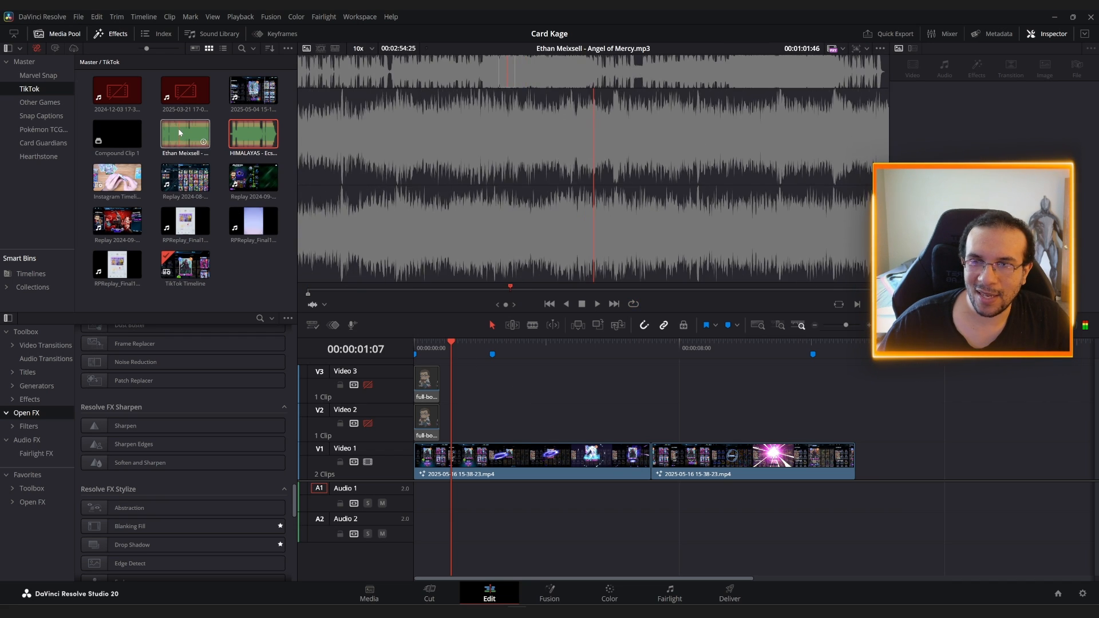
{"action": "left_click_drag", "start_coordinate": [179, 133], "coordinate": [417, 460]}
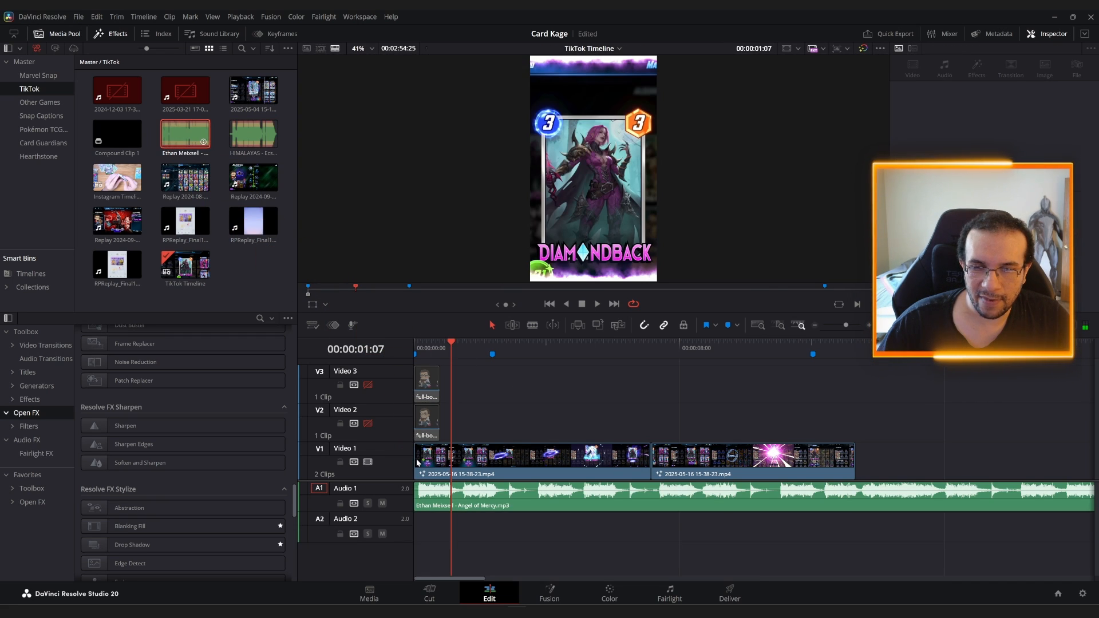
Step: Try to shorten the song by splitting it at 00:00:13:19 and deleting the remainder, and undo that
{"action": "left_click", "coordinate": [849, 347]}
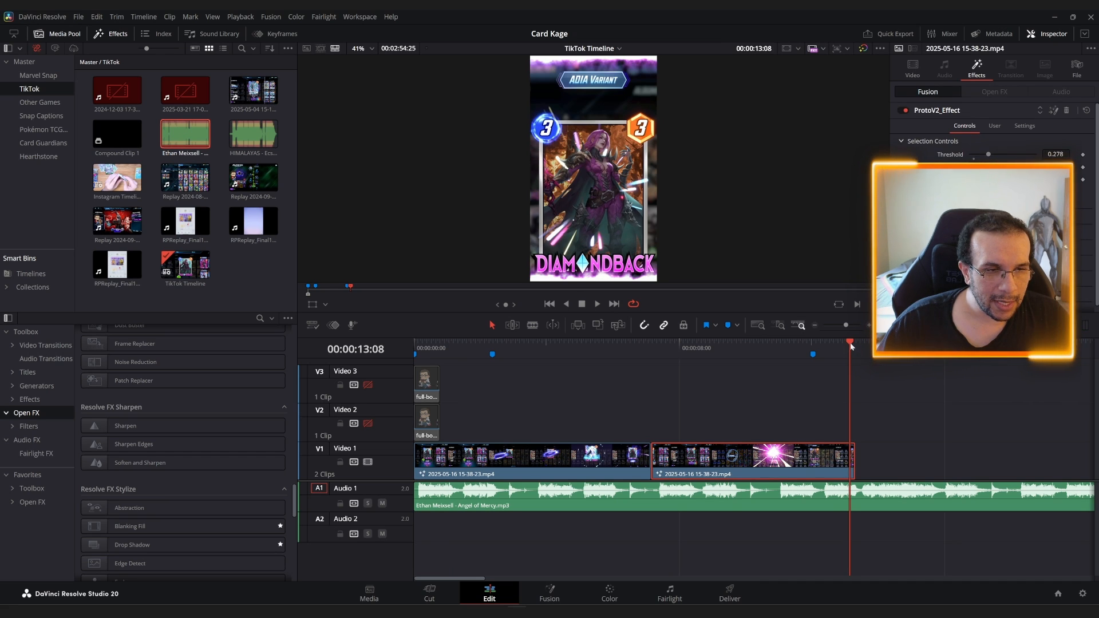
{"action": "left_click_drag", "start_coordinate": [851, 344], "coordinate": [855, 344]}
{"action": "key", "text": "ctrl+b"}
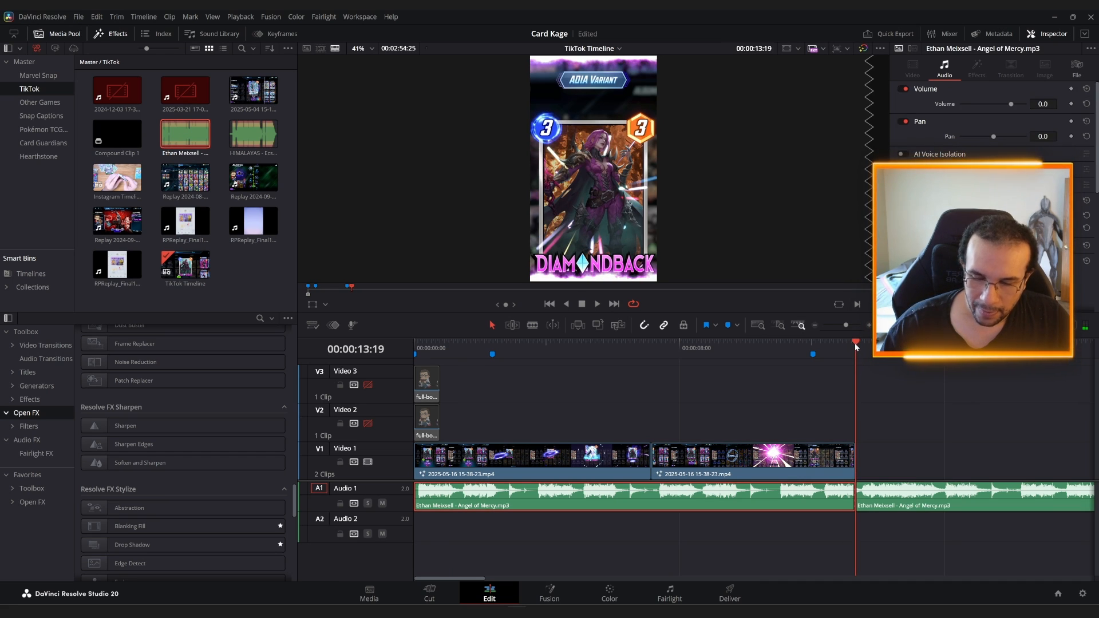
{"action": "left_click", "coordinate": [944, 503]}
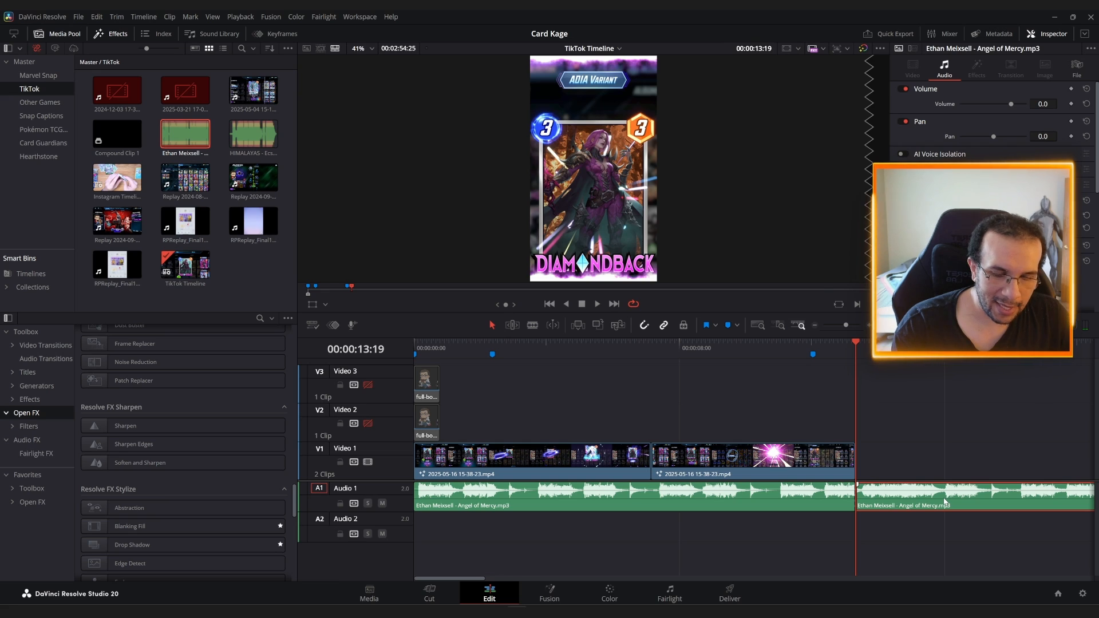
{"action": "key", "text": "Delete"}
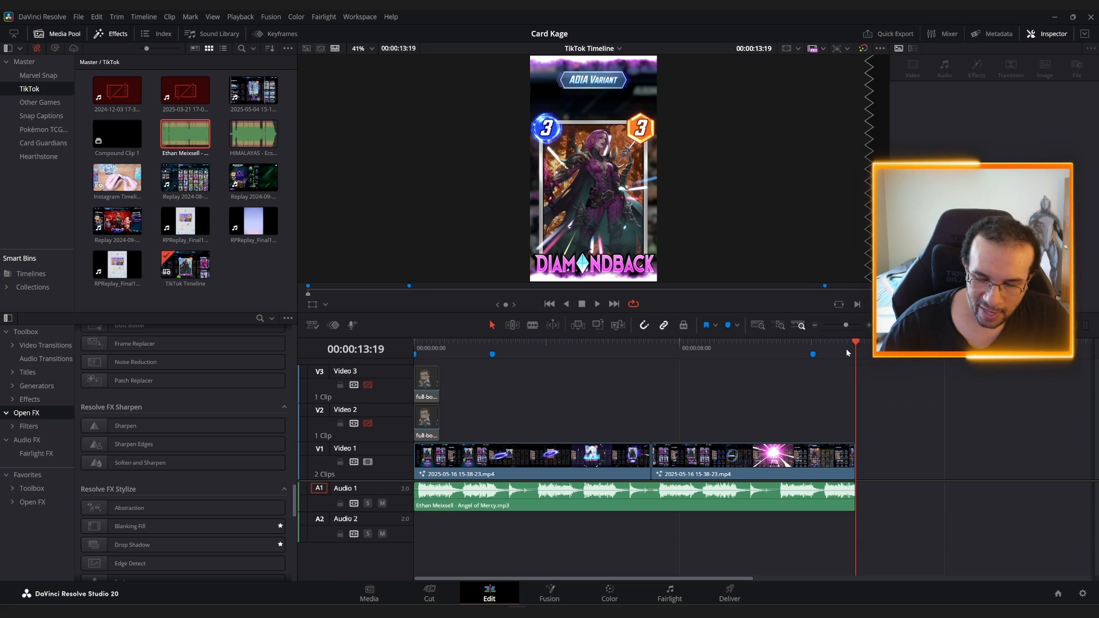
{"action": "key", "text": "ctrl+z"}
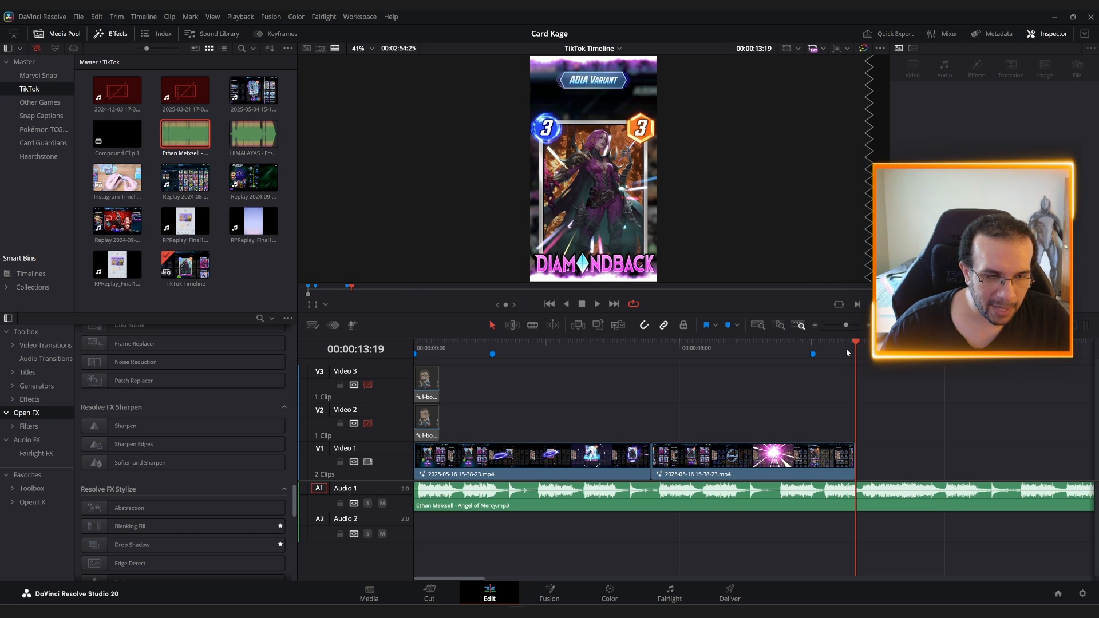
Step: Enable Live Trim in the AI Music Editor for the song and shorten it to the video's end at 00:00:13:19
{"action": "left_click", "coordinate": [775, 345]}
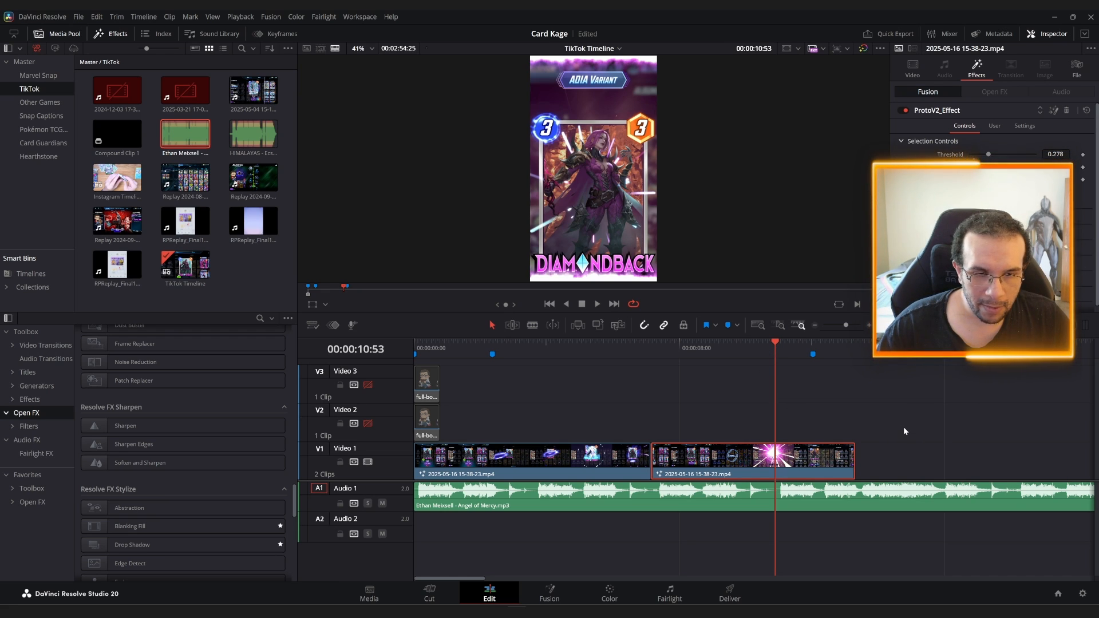
{"action": "key", "text": "shift+z"}
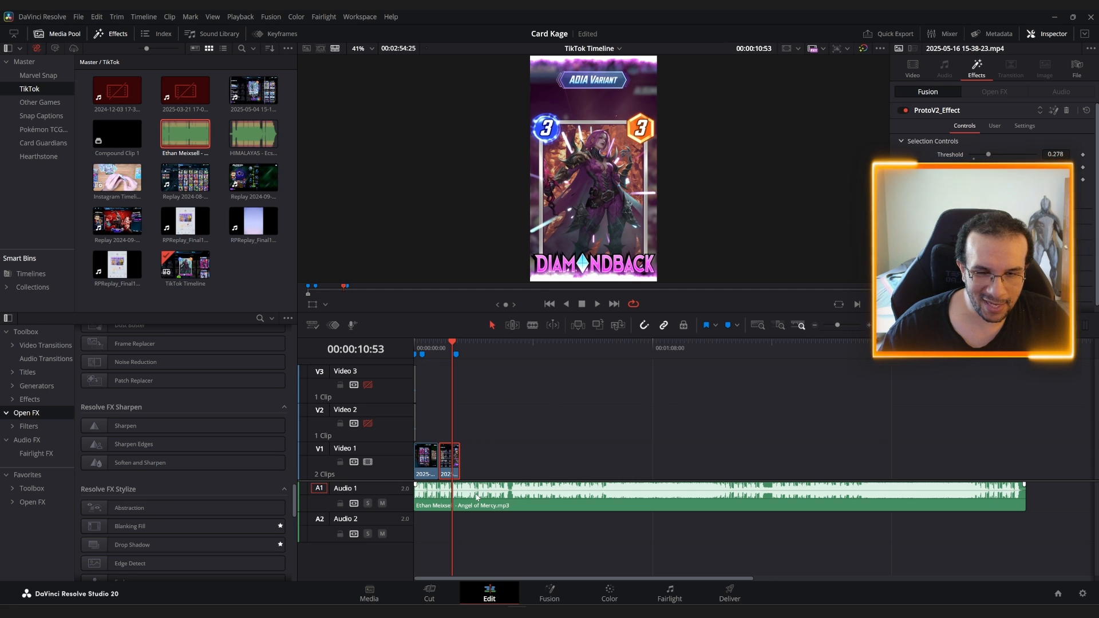
{"action": "left_click", "coordinate": [462, 347]}
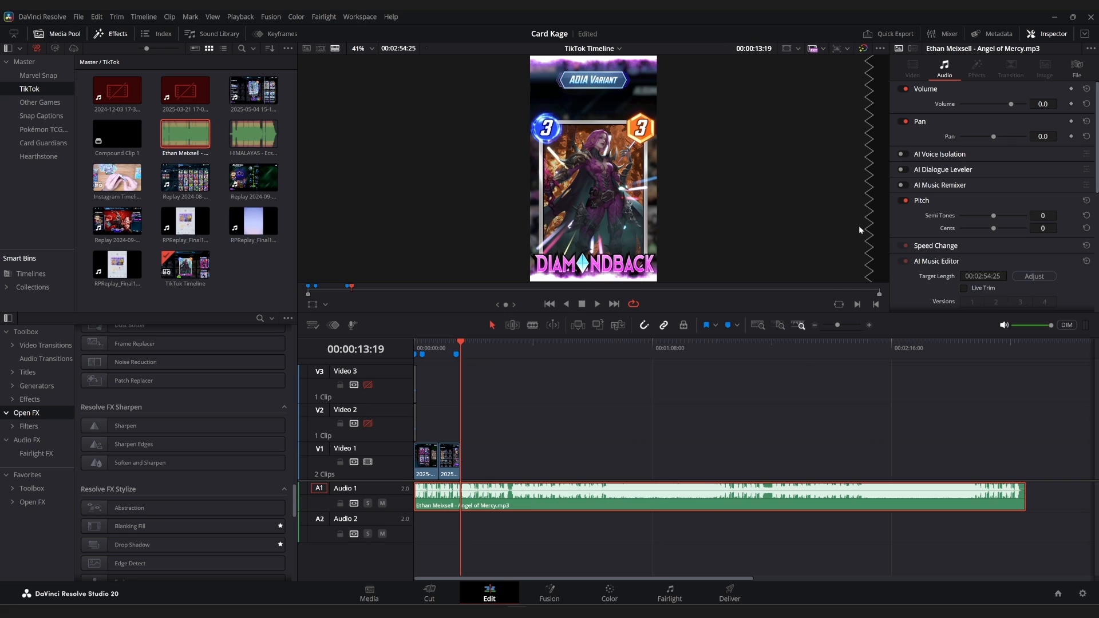
{"action": "scroll", "coordinate": [910, 221], "scroll_direction": "down", "scroll_amount": 1}
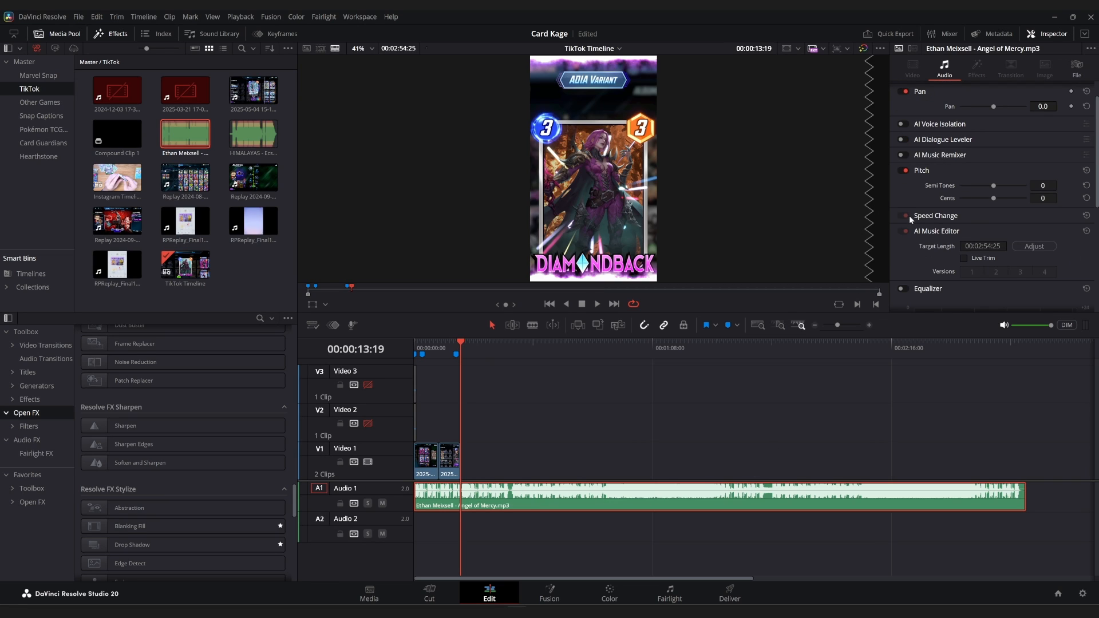
{"action": "left_click", "coordinate": [963, 258]}
{"action": "left_click", "coordinate": [1022, 492]}
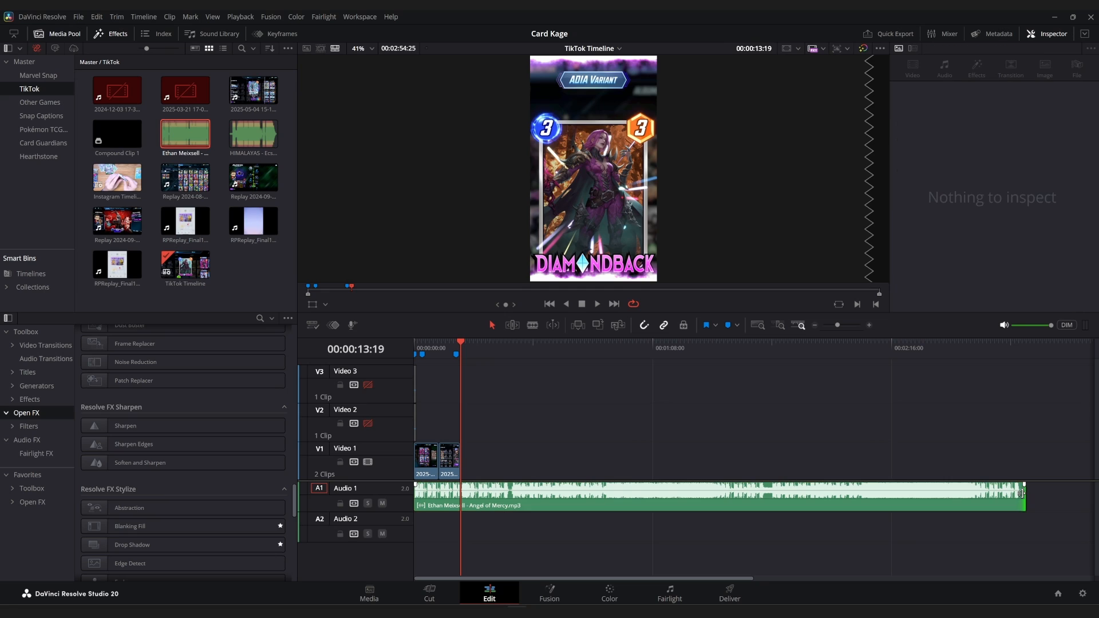
{"action": "left_click_drag", "start_coordinate": [1022, 492], "coordinate": [460, 497]}
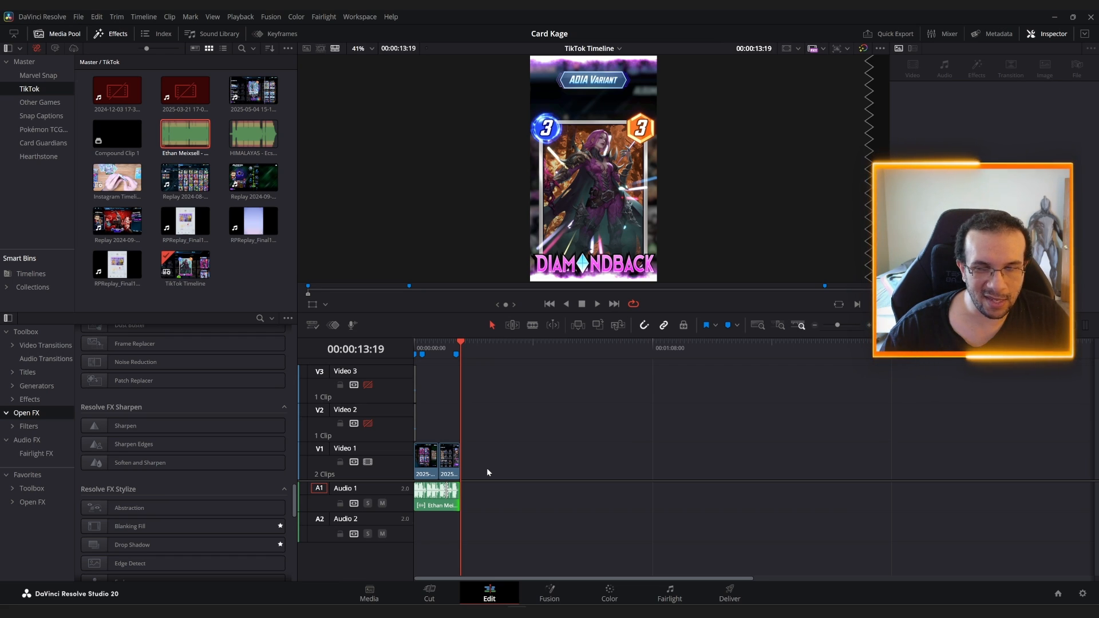
Step: Review the shortened song against the video, from 00:00:08:17 through its ending at 00:00:13:19
{"action": "left_click", "coordinate": [517, 345]}
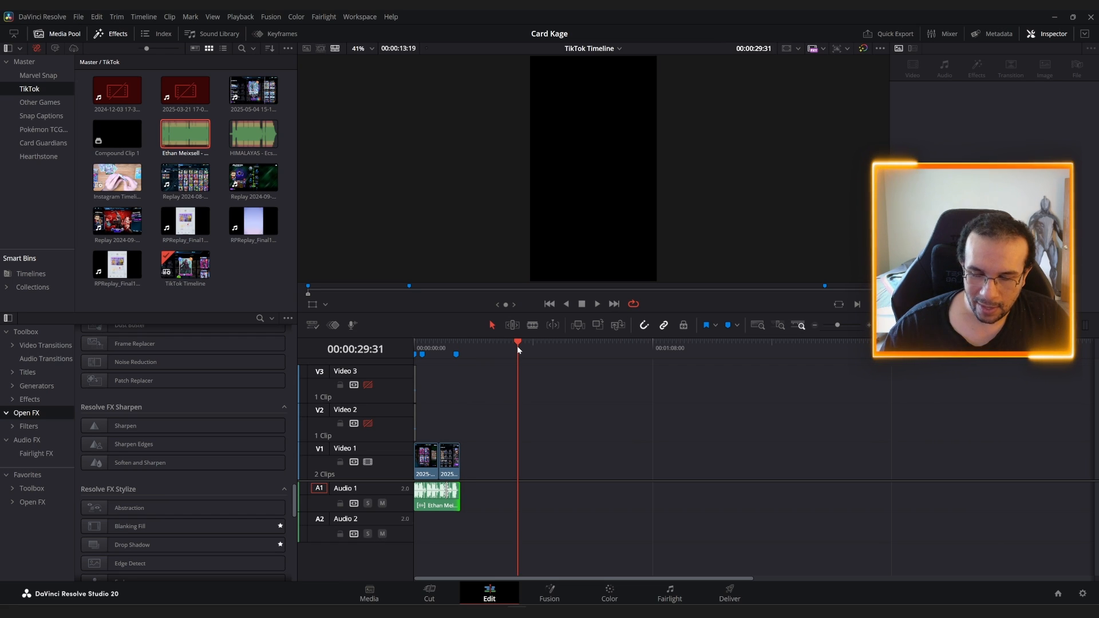
{"action": "key", "text": "ctrl+z"}
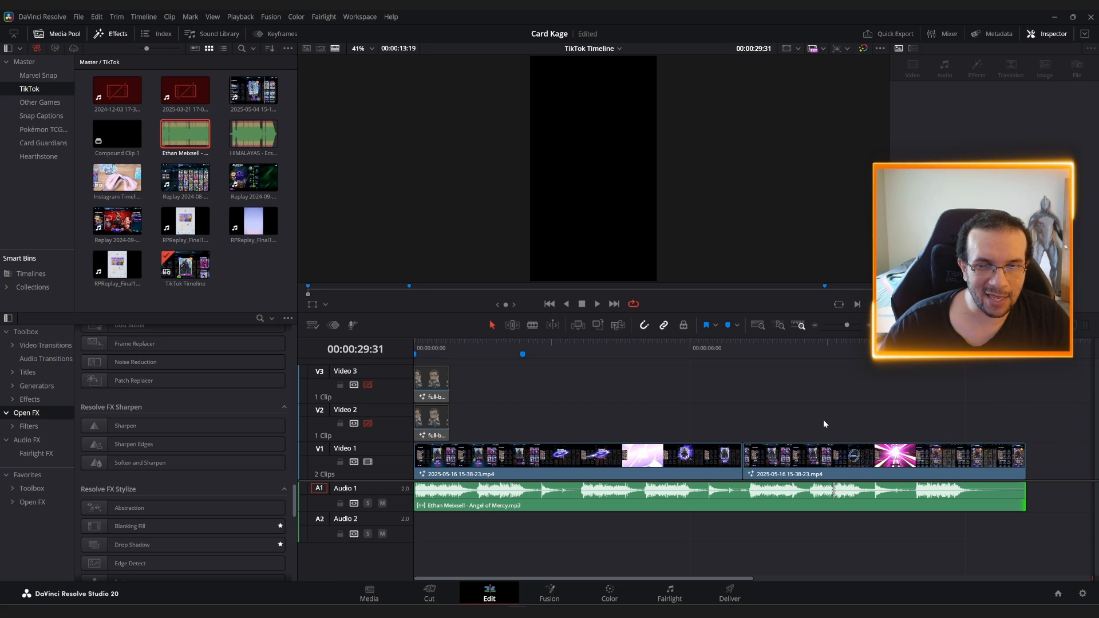
{"action": "left_click", "coordinate": [795, 356]}
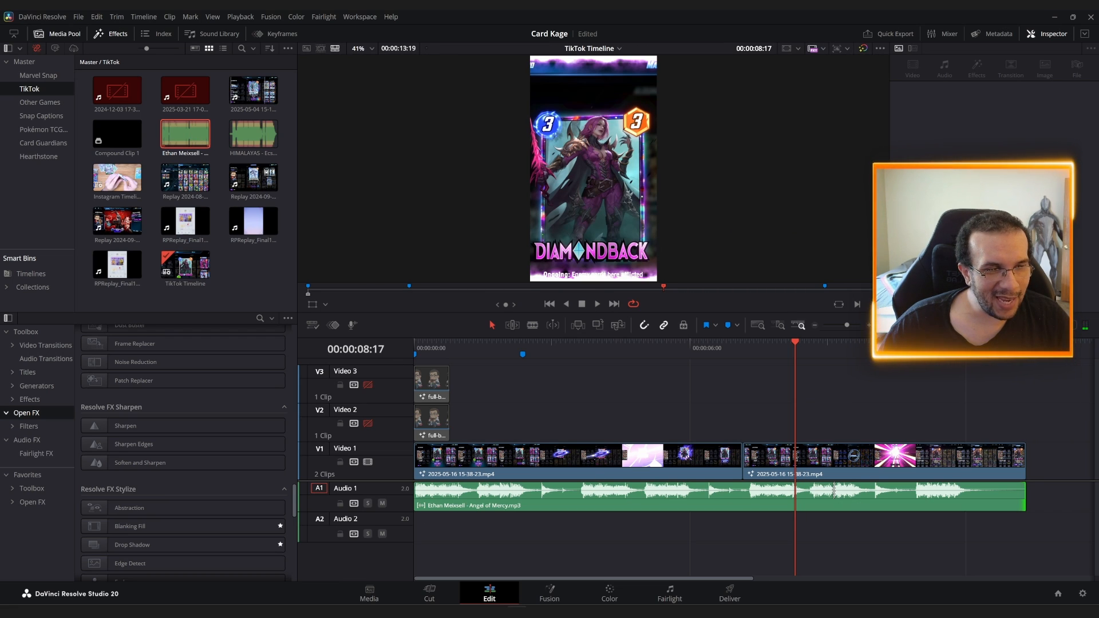
{"action": "key", "text": "End"}
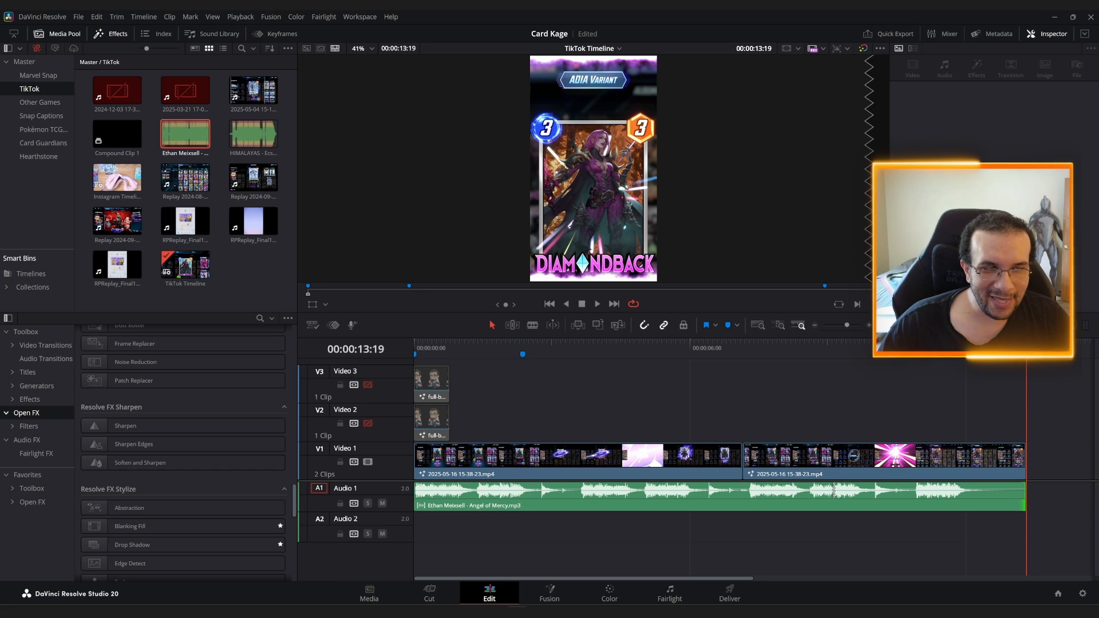
{"action": "left_click", "coordinate": [996, 348]}
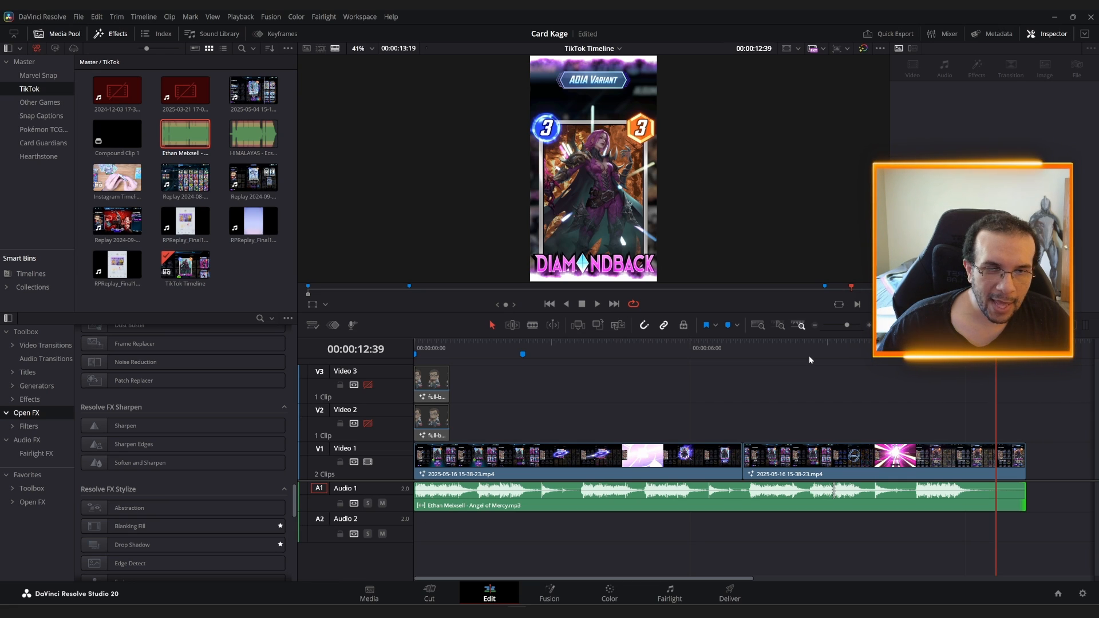
Step: Examine the shortened song's waveform closely for edit points, from 00:00:08:51 to the end and around 00:00:09:07
{"action": "mouse_move", "coordinate": [816, 354]}
{"action": "left_mouse_down"}
{"action": "mouse_move", "coordinate": [836, 365]}
{"action": "mouse_move", "coordinate": [821, 370]}
{"action": "left_mouse_up"}
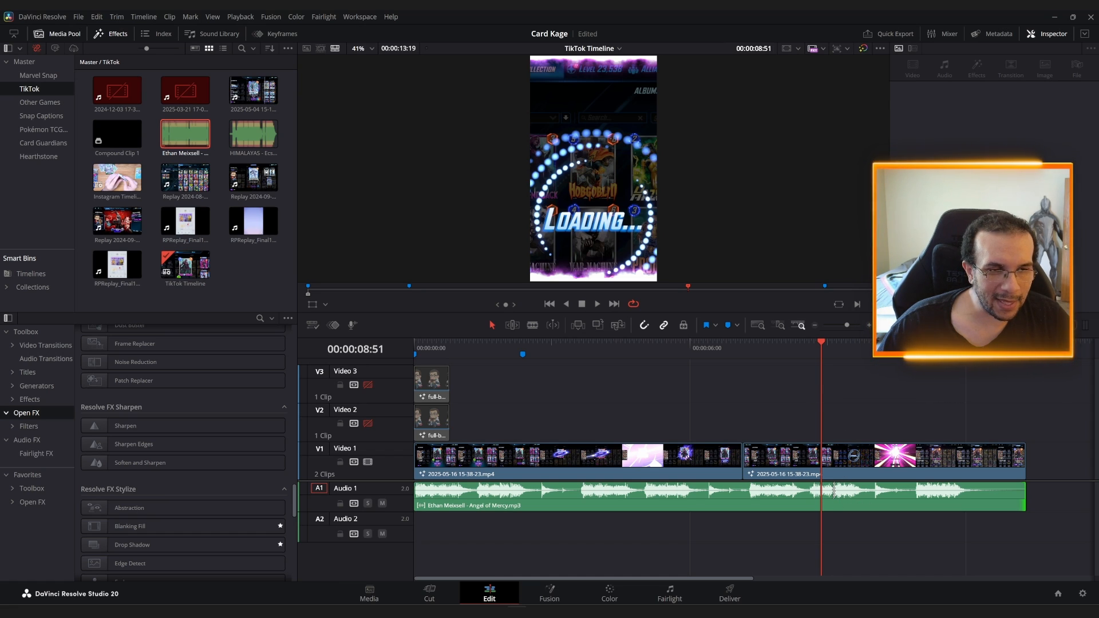
{"action": "left_click_drag", "start_coordinate": [842, 326], "coordinate": [859, 327]}
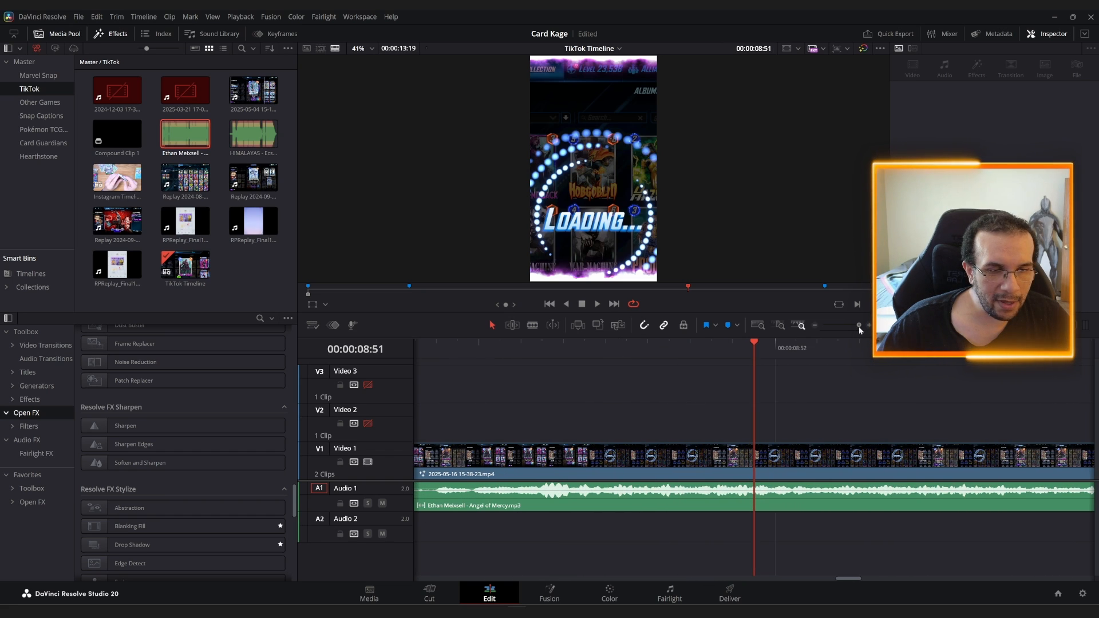
{"action": "scroll", "coordinate": [865, 449], "scroll_direction": "right", "scroll_amount": 5}
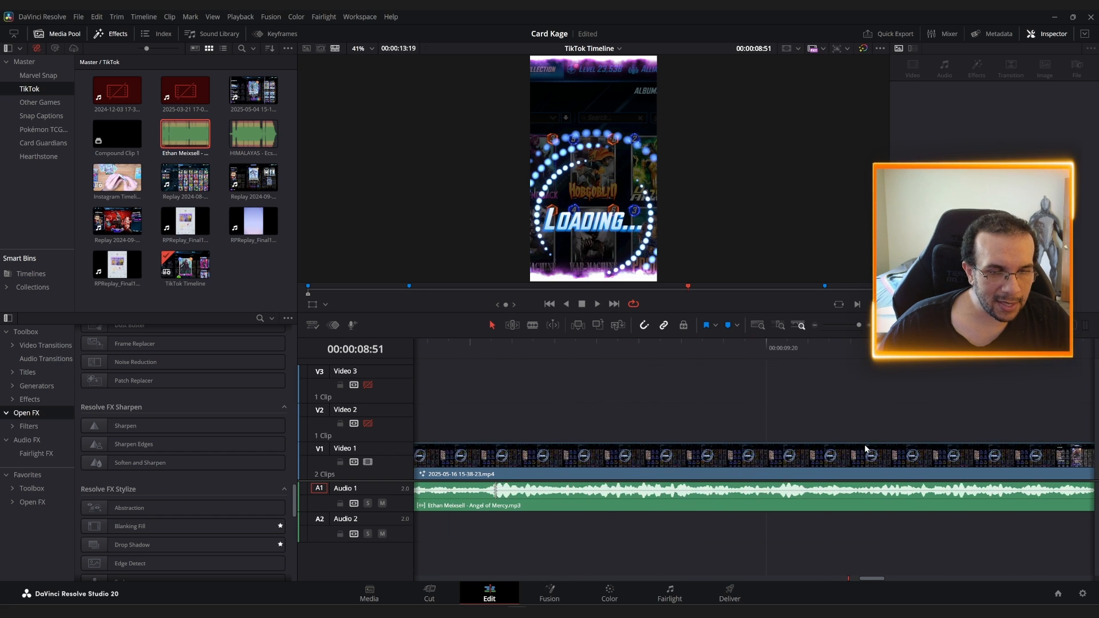
{"action": "scroll", "coordinate": [865, 446], "scroll_direction": "right", "scroll_amount": 5}
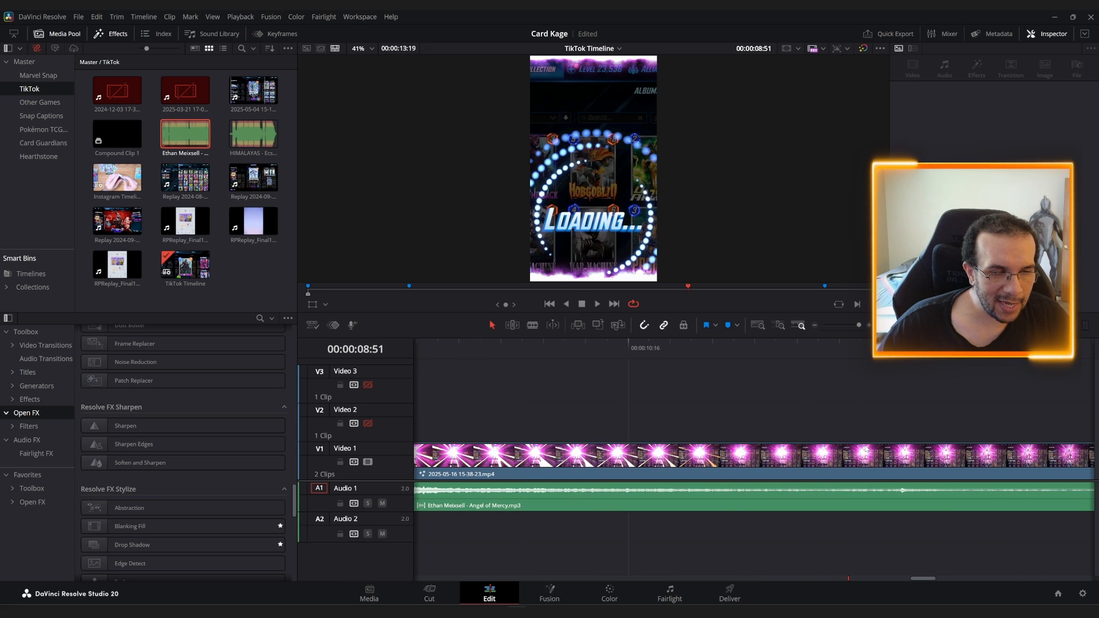
{"action": "scroll", "coordinate": [865, 449], "scroll_direction": "right", "scroll_amount": 6}
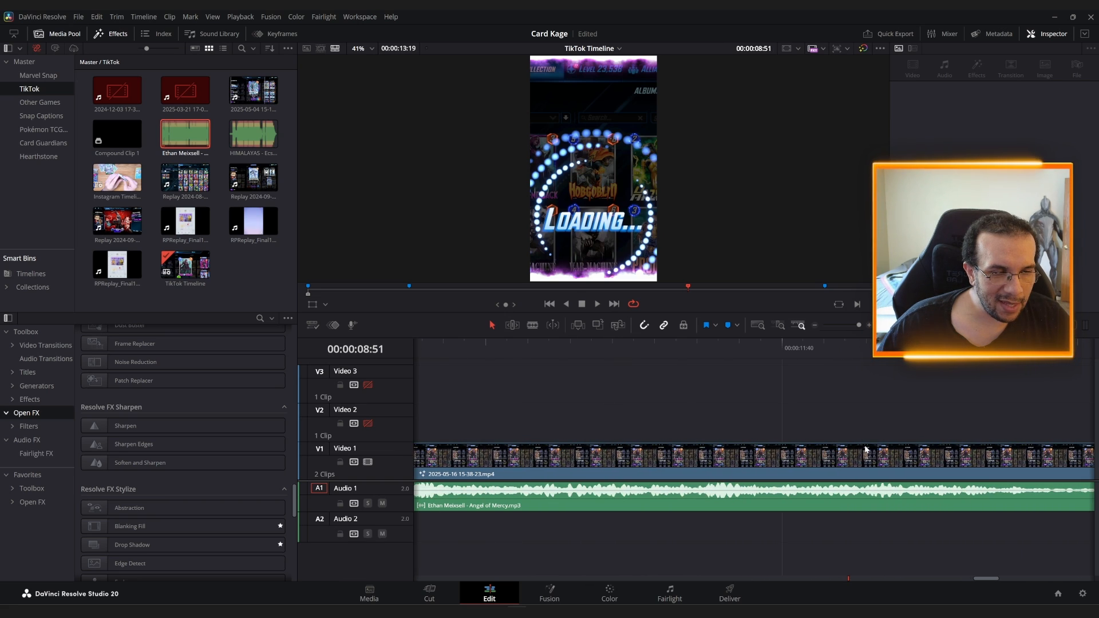
{"action": "scroll", "coordinate": [866, 449], "scroll_direction": "right", "scroll_amount": 3}
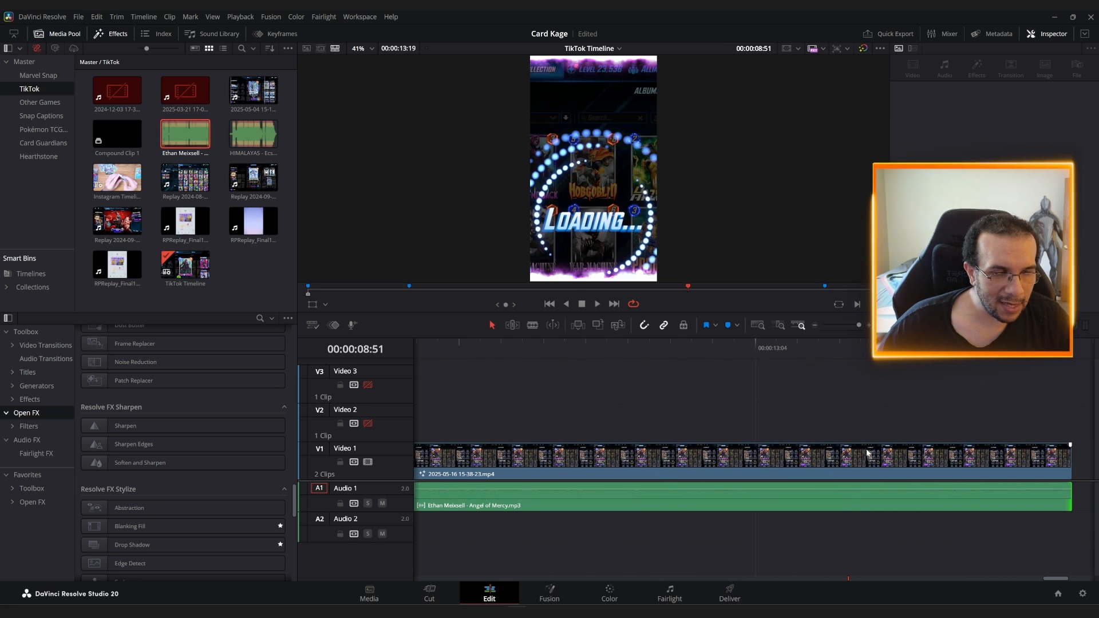
{"action": "scroll", "coordinate": [867, 453], "scroll_direction": "left", "scroll_amount": 5}
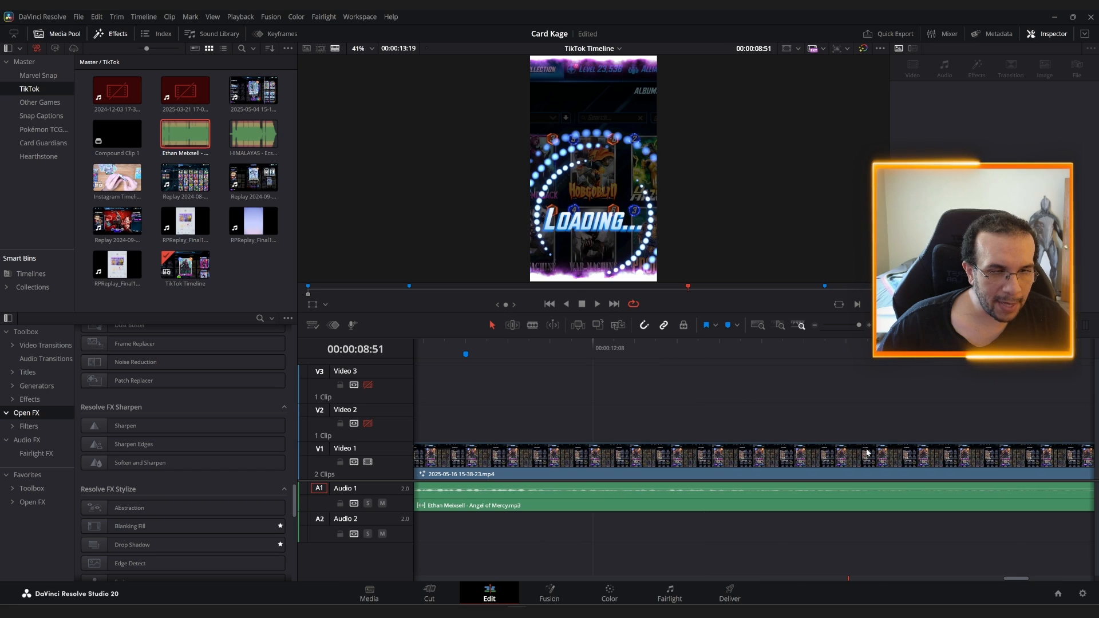
{"action": "left_click_drag", "start_coordinate": [857, 326], "coordinate": [855, 327]}
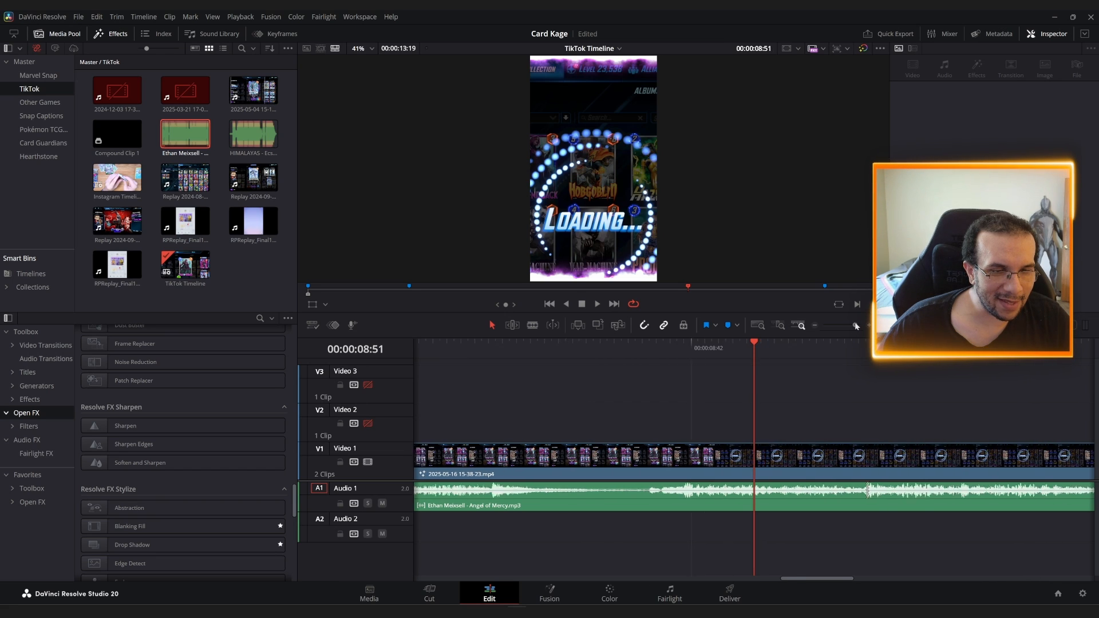
{"action": "left_click", "coordinate": [835, 344]}
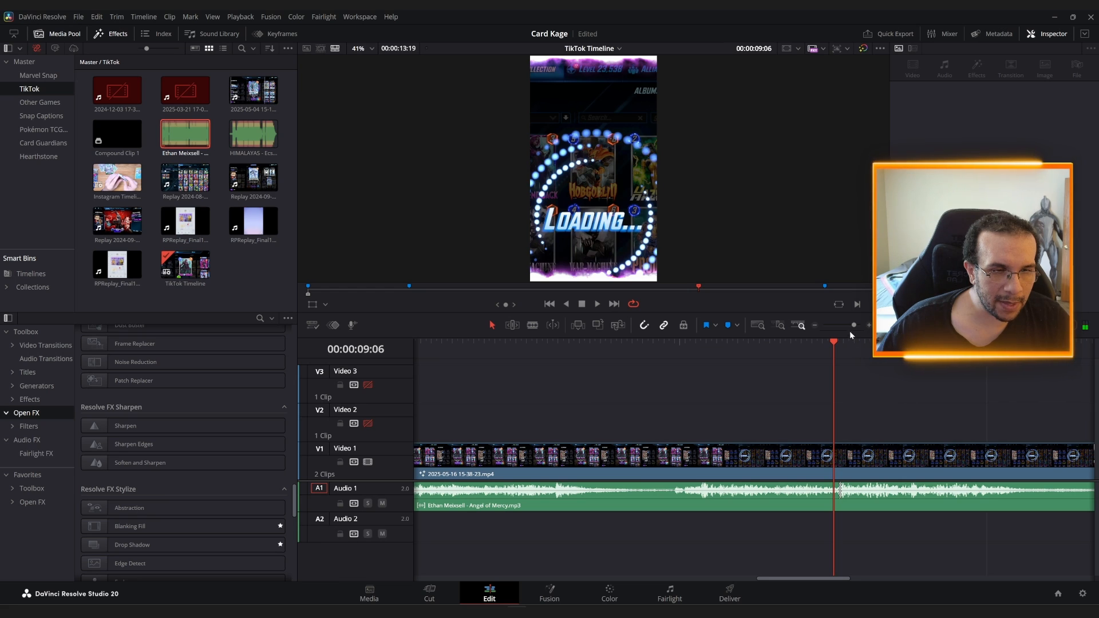
{"action": "left_click_drag", "start_coordinate": [854, 325], "coordinate": [864, 330]}
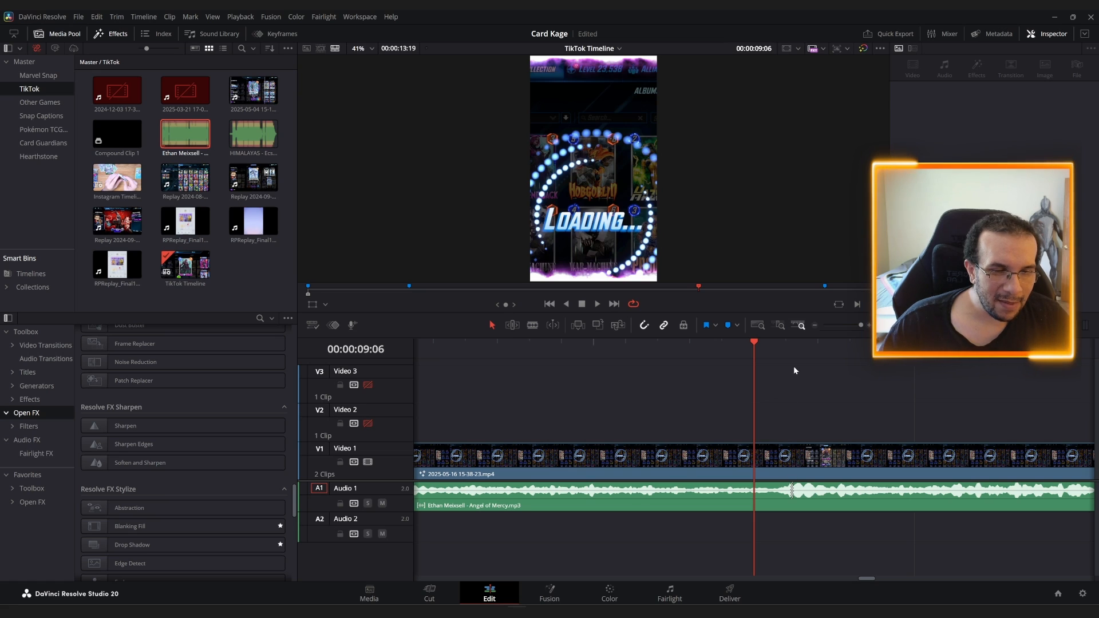
{"action": "key", "text": "Right"}
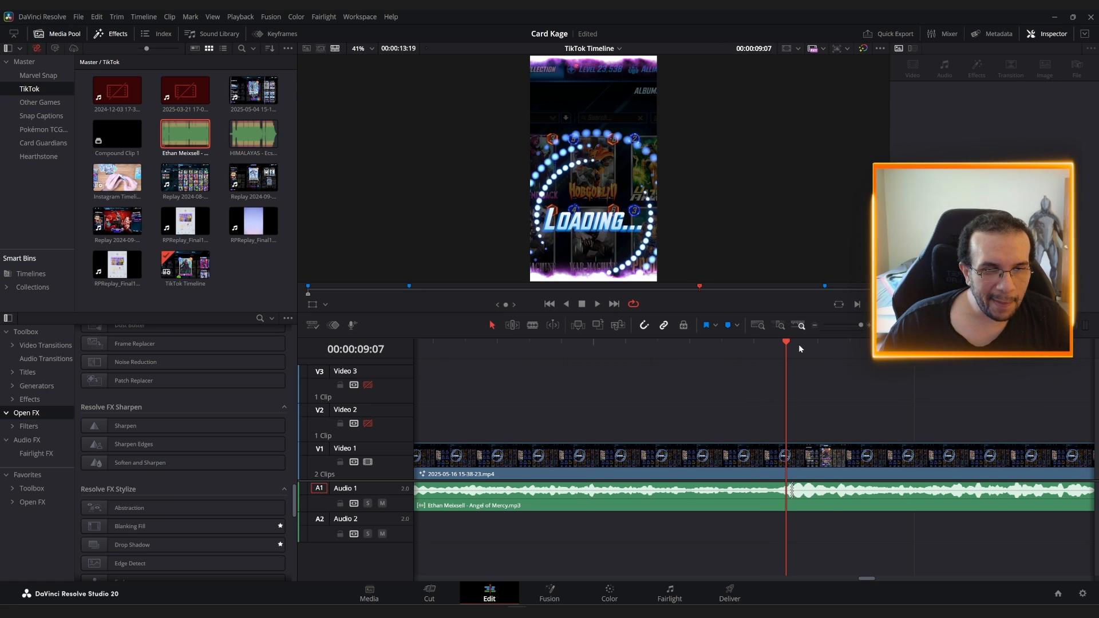
{"action": "key", "text": "shift+z"}
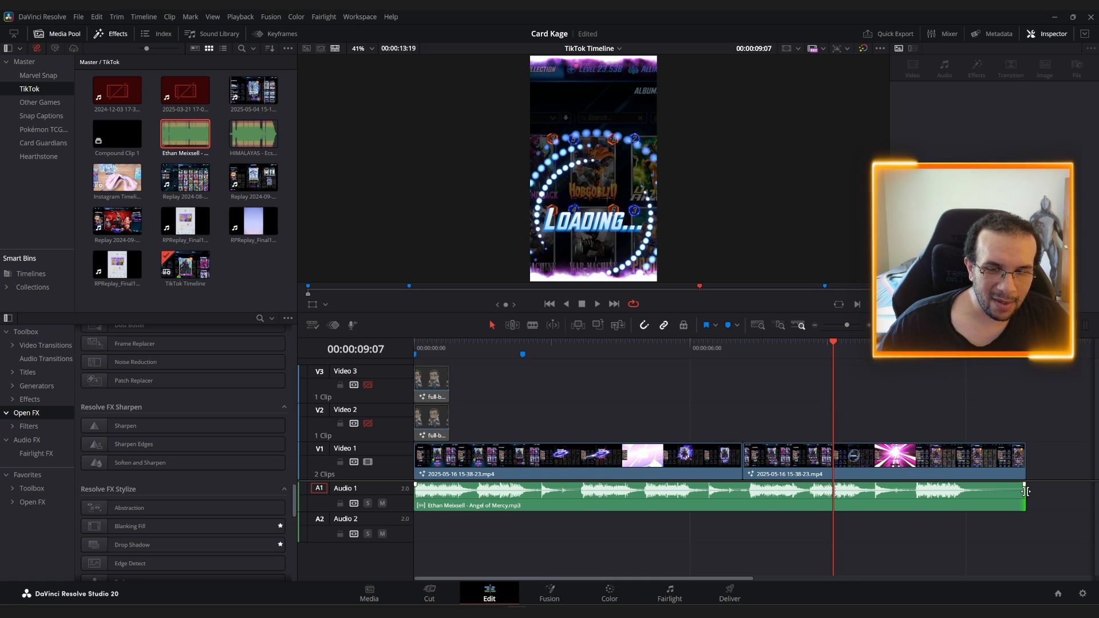
Step: Check the song's edit point near 00:00:09:14, preview the original track, and inspect the shortened clip's ending at 00:00:13:19
{"action": "left_click", "coordinate": [859, 506]}
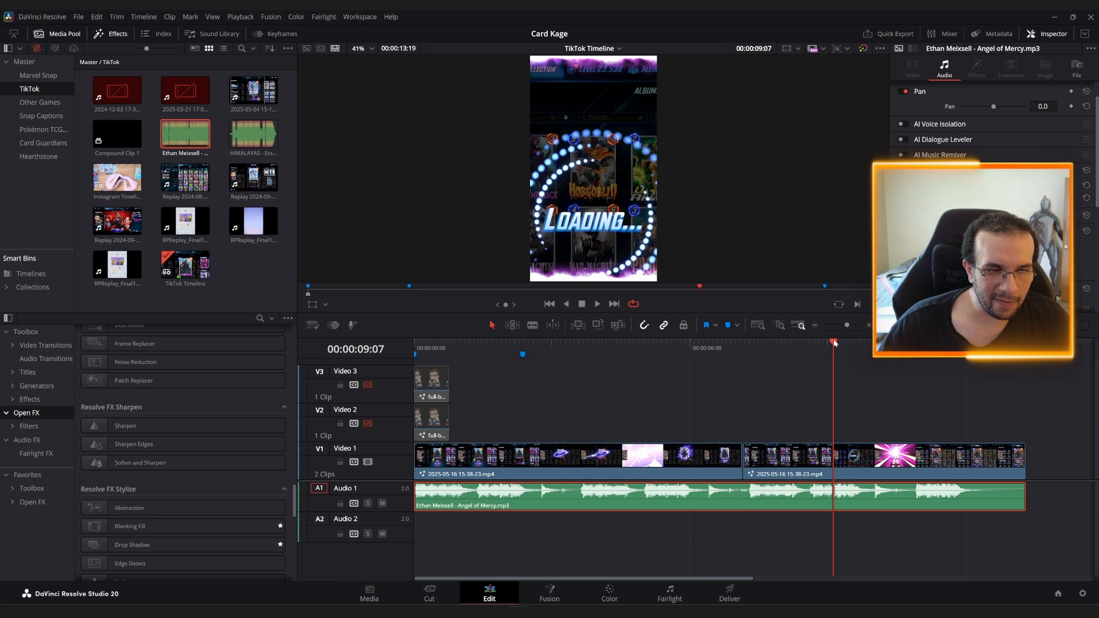
{"action": "left_click_drag", "start_coordinate": [832, 345], "coordinate": [839, 343]}
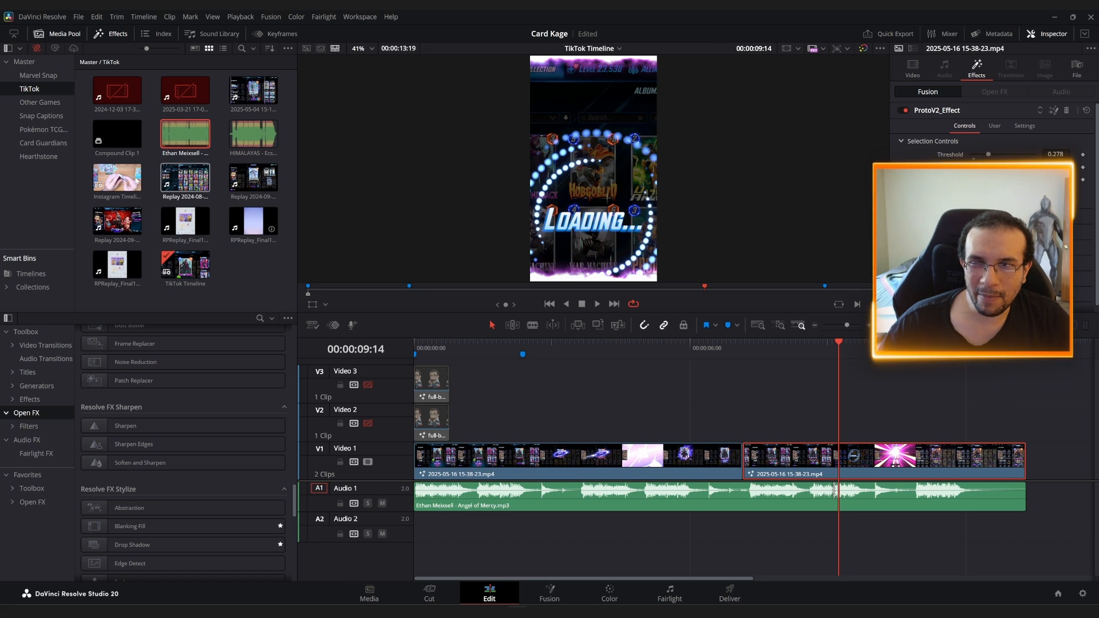
{"action": "double_click", "coordinate": [182, 146]}
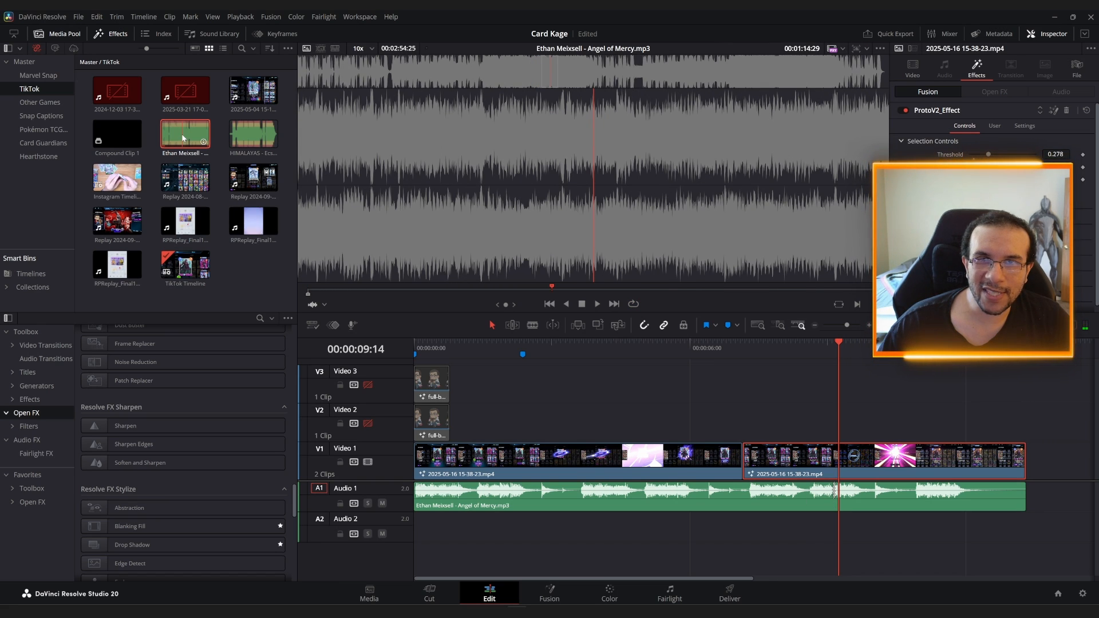
{"action": "key", "text": "q"}
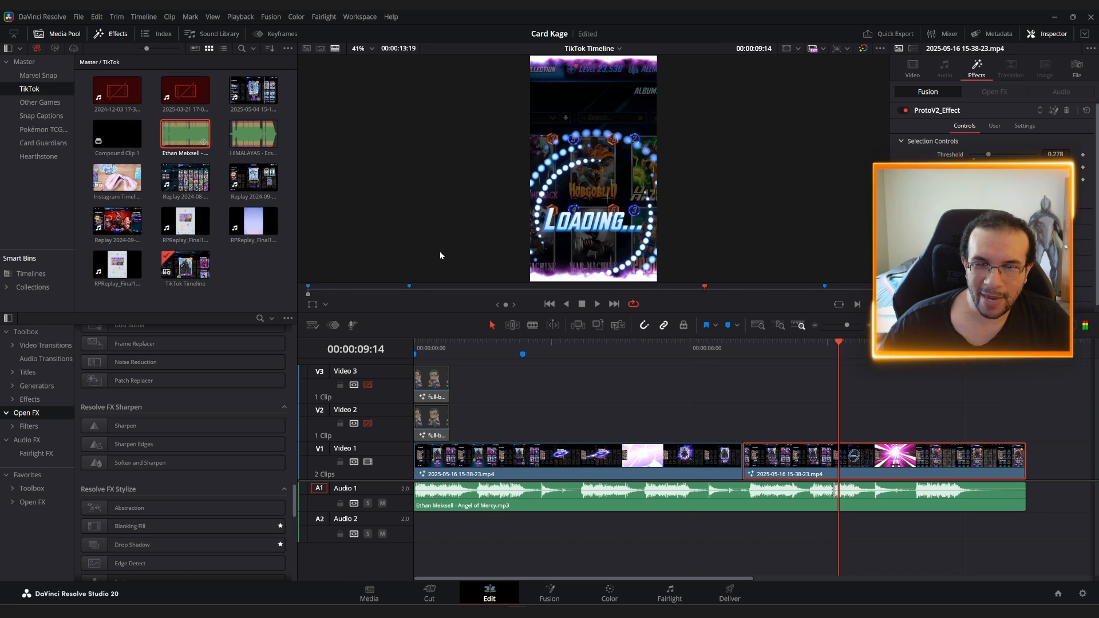
{"action": "left_click", "coordinate": [593, 501]}
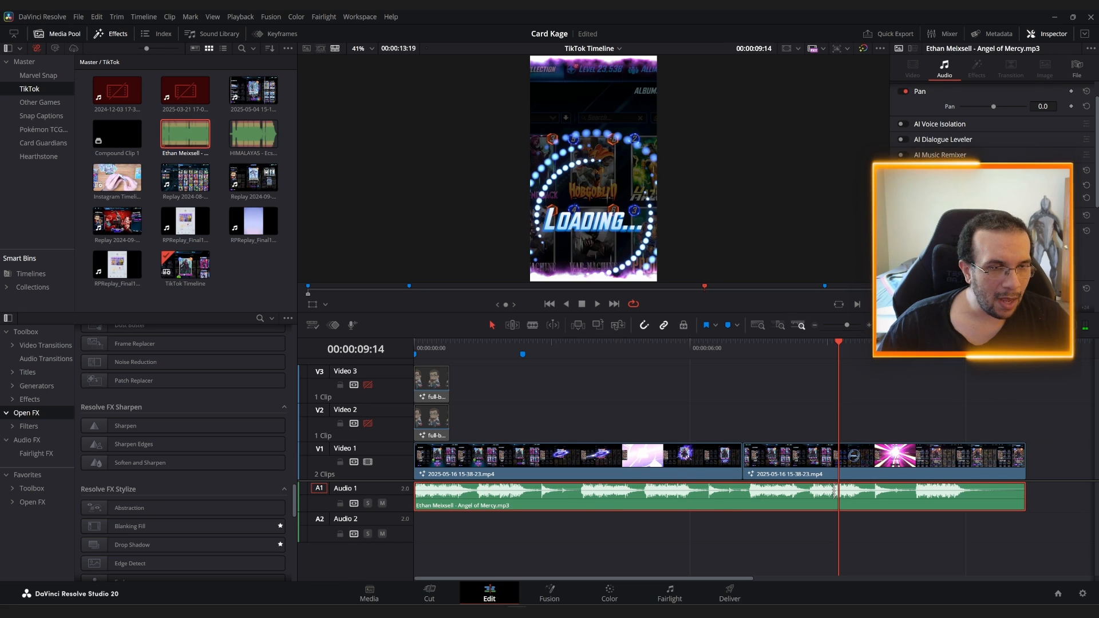
{"action": "key", "text": "End"}
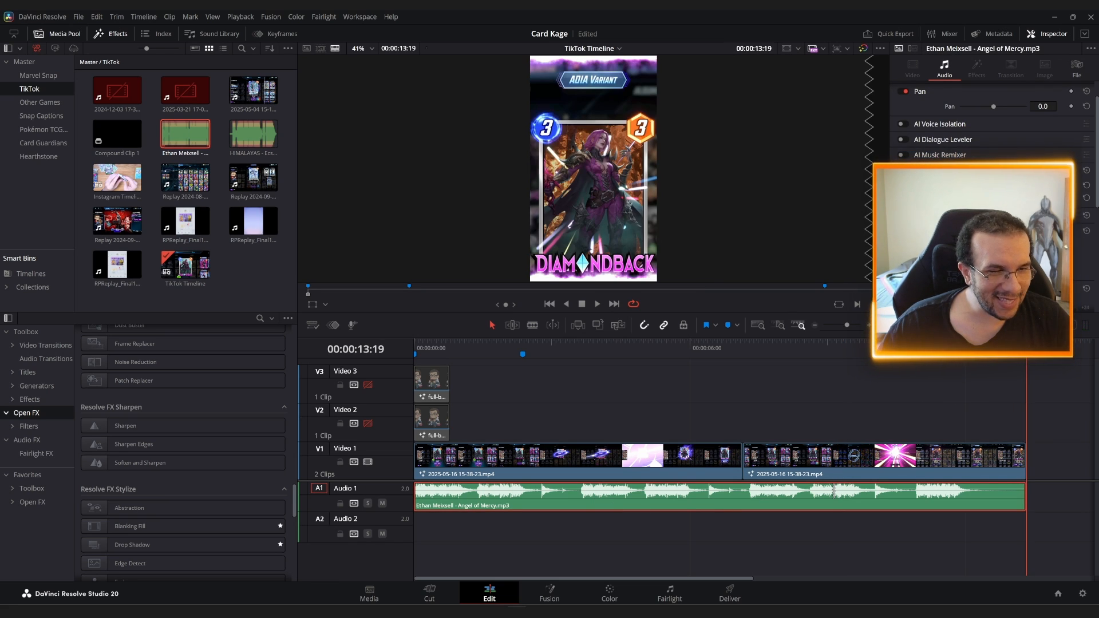